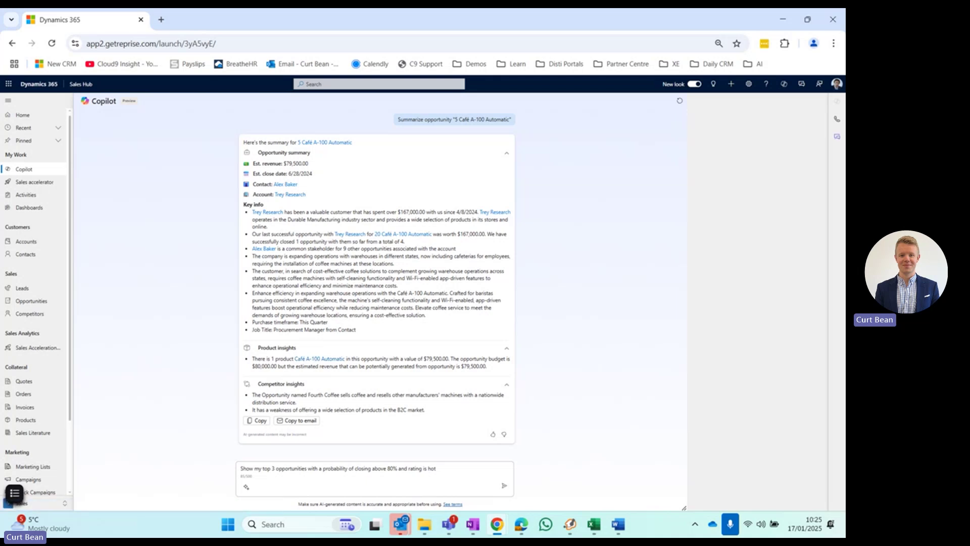
# Send Copilot the drafted question asking for hot opportunities above 80% closing probability.
pyautogui.click(434, 484)
pyautogui.press('Return')
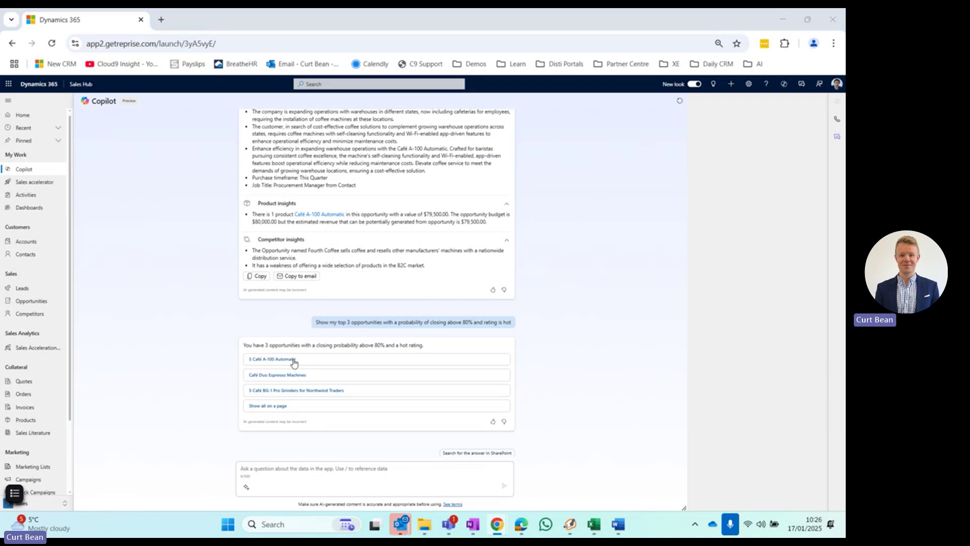
pyautogui.click(278, 362)
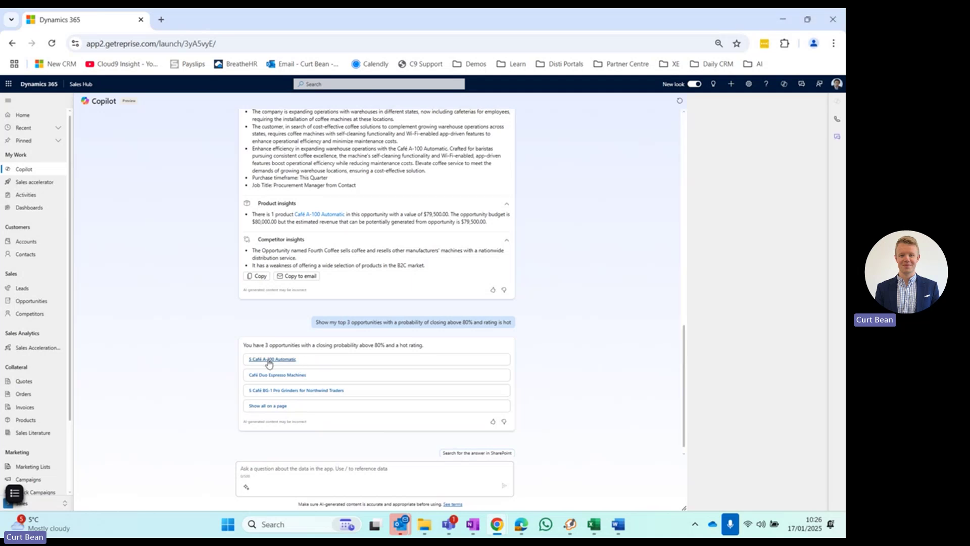
# Open the 5 Café A-100 Automatic opportunity and review its form and Copilot summary.
pyautogui.click(269, 361)
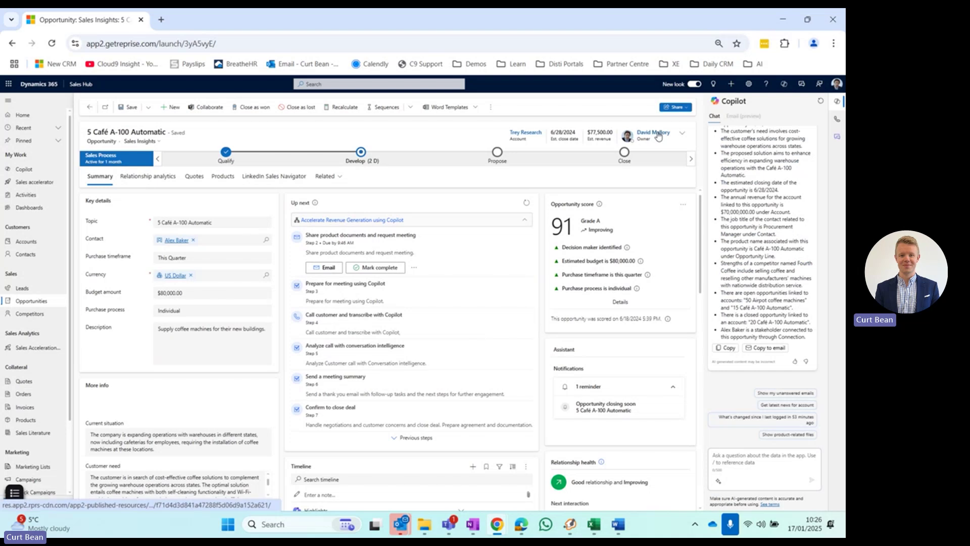
pyautogui.scroll(-1, 383, 380)
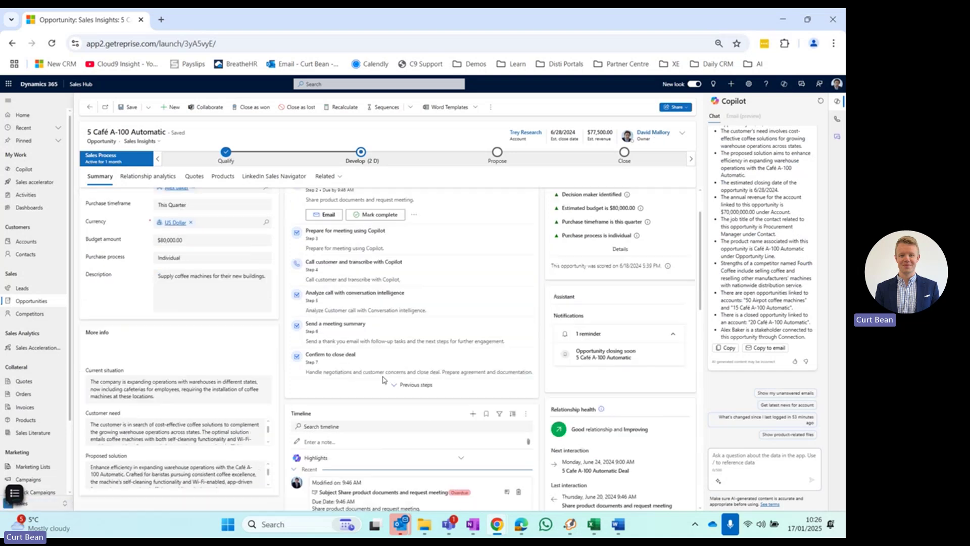
pyautogui.scroll(-2, 383, 379)
pyautogui.scroll(3, 417, 394)
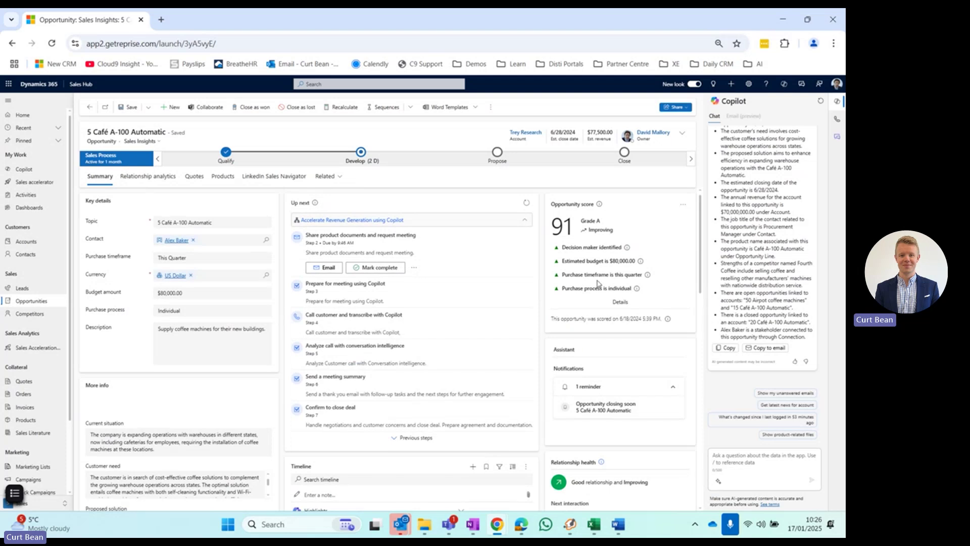
pyautogui.scroll(-1, 599, 284)
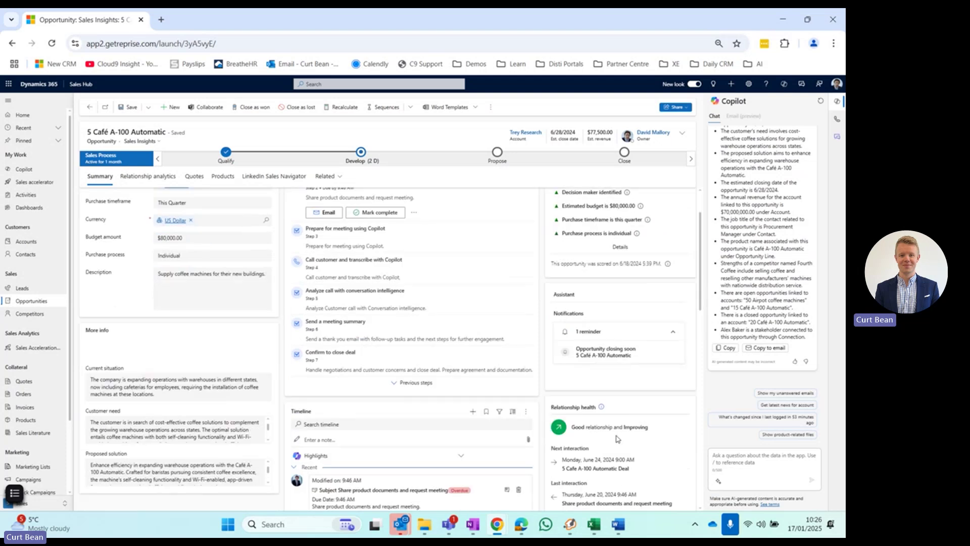
pyautogui.scroll(1, 616, 438)
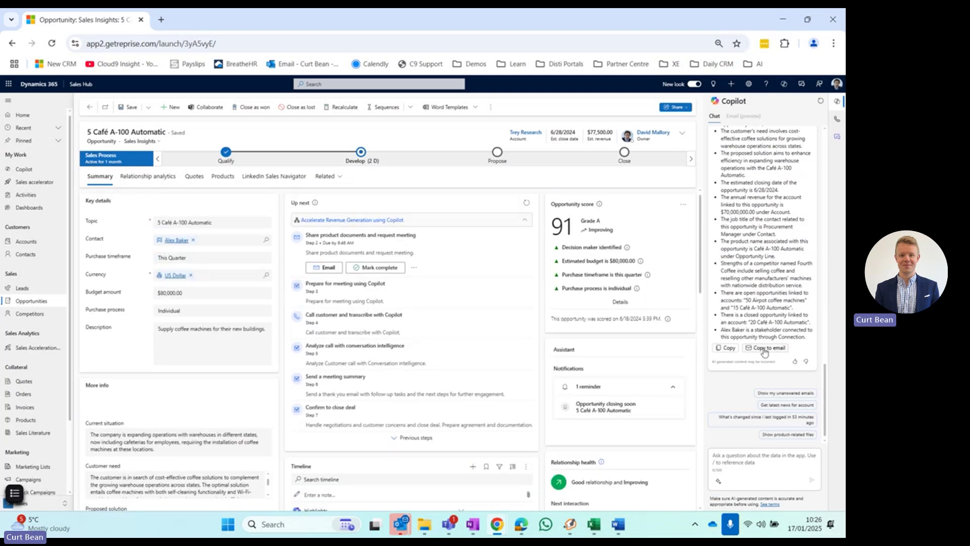
pyautogui.scroll(1, 765, 243)
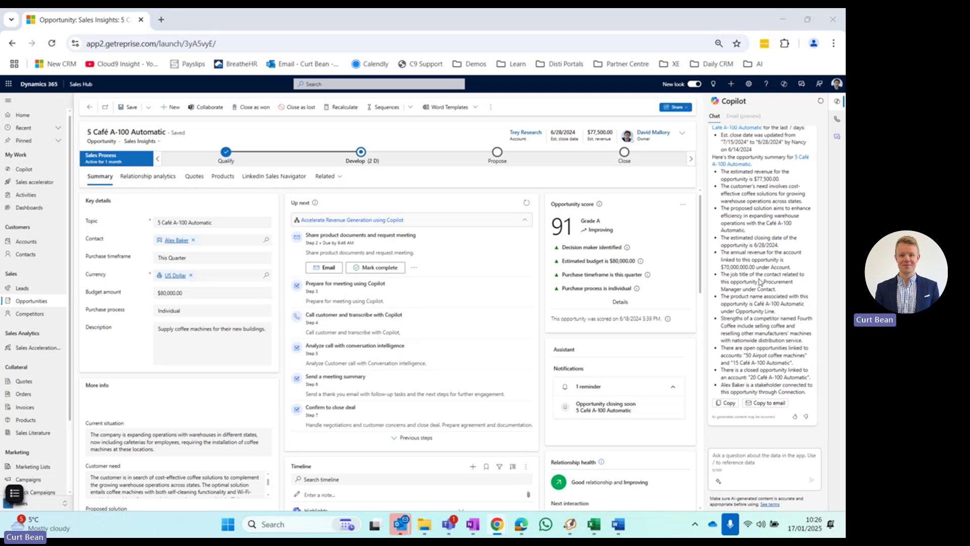
pyautogui.scroll(1, 759, 280)
pyautogui.scroll(1, 756, 268)
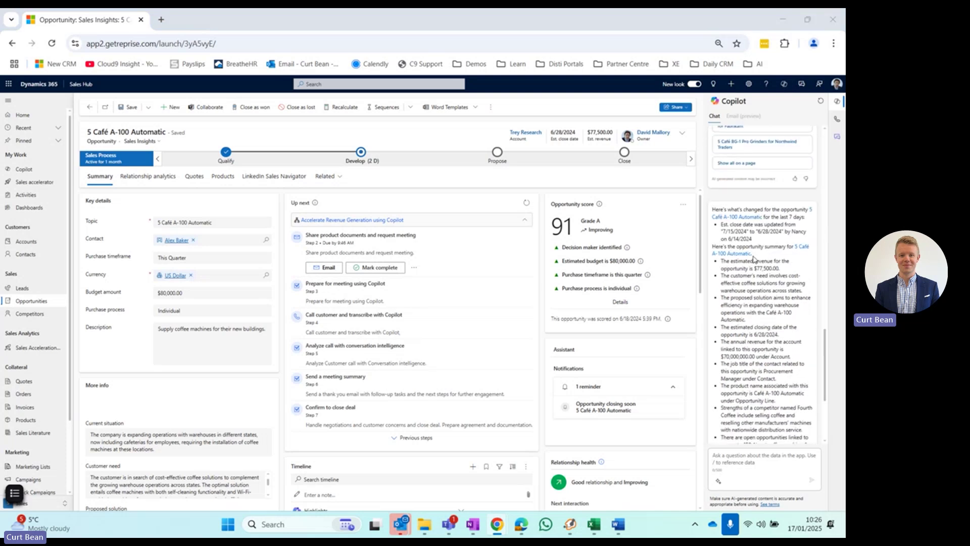
pyautogui.scroll(-3, 755, 268)
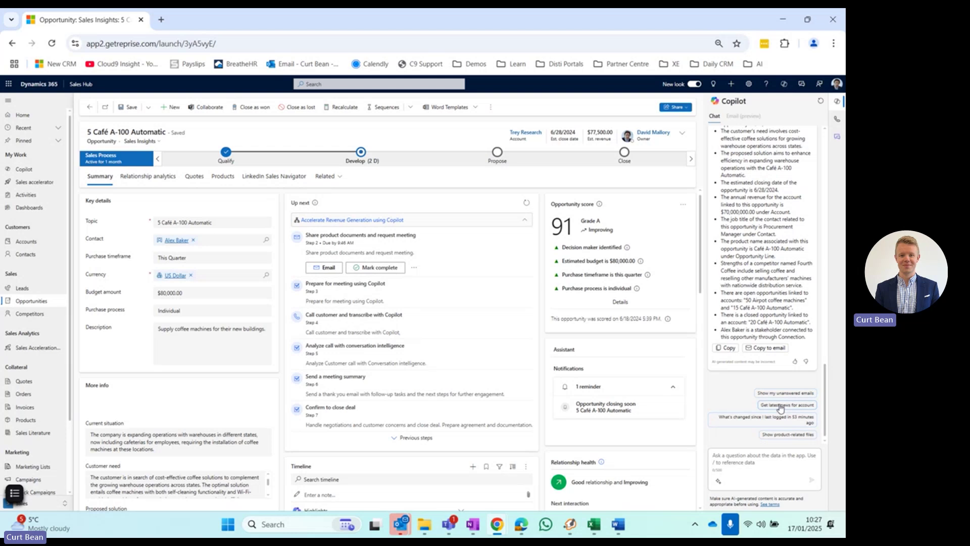
# Ask Copilot for the latest news about the Trey Research account.
pyautogui.click(805, 407)
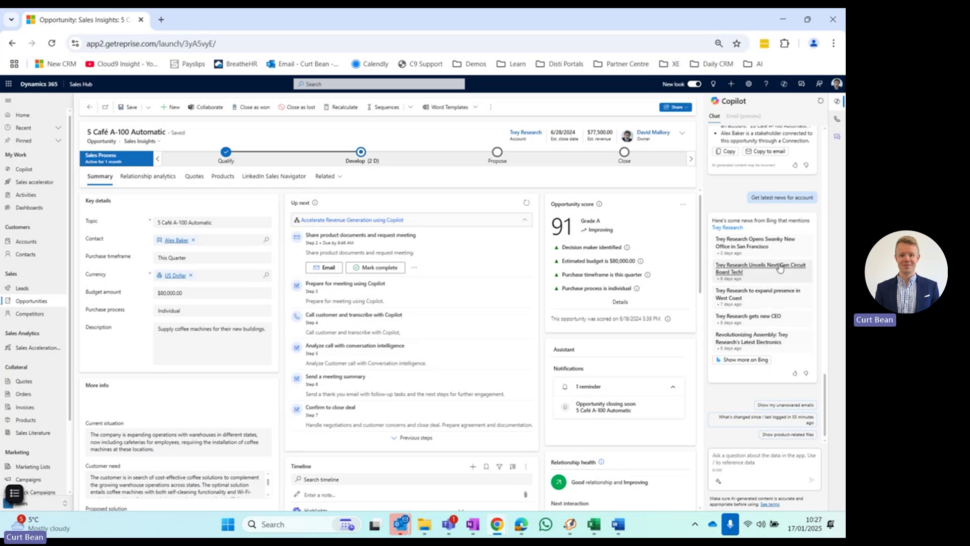
# Ask Copilot for SharePoint files on the Café A-100 Automatic product and browse them.
pyautogui.click(796, 434)
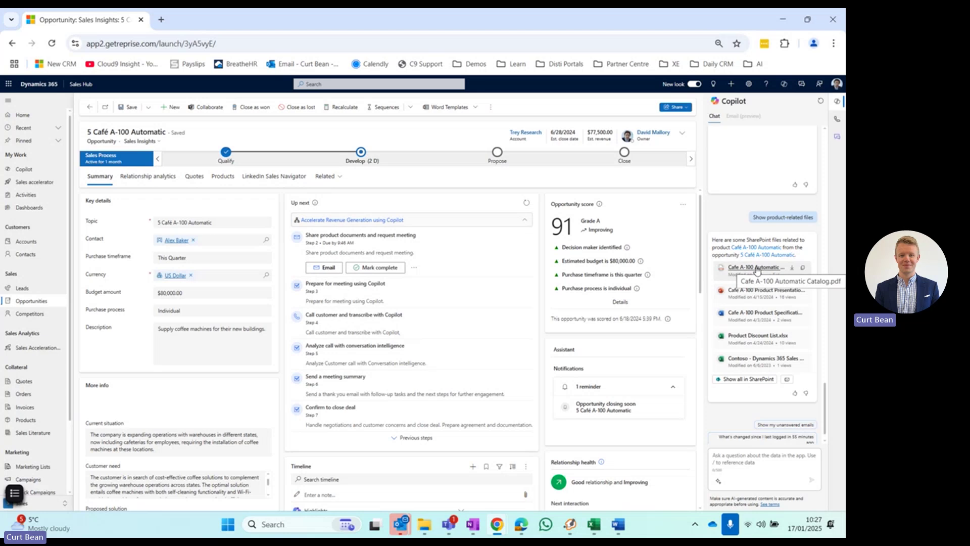
pyautogui.scroll(-1, 758, 275)
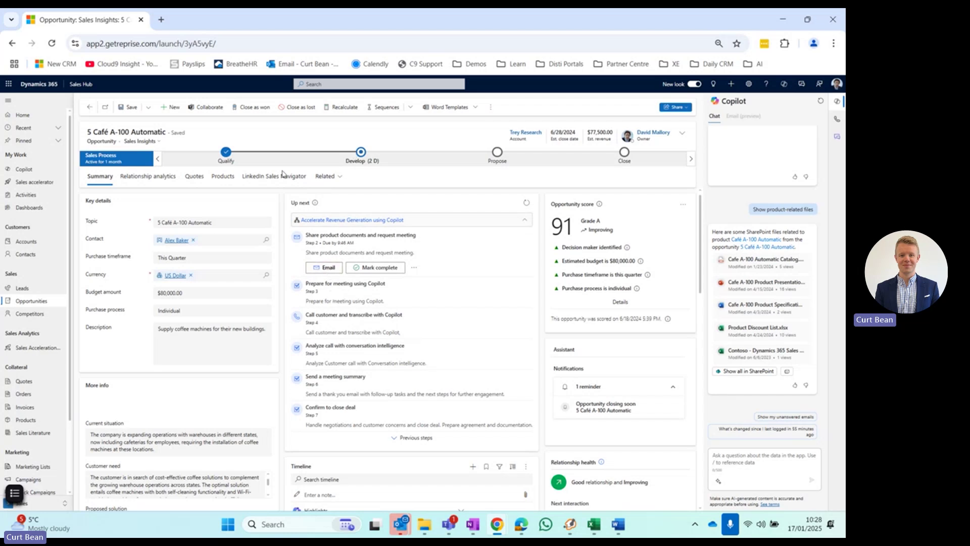
# Start the Up next email sharing product documents and review the drafted message.
pyautogui.click(333, 268)
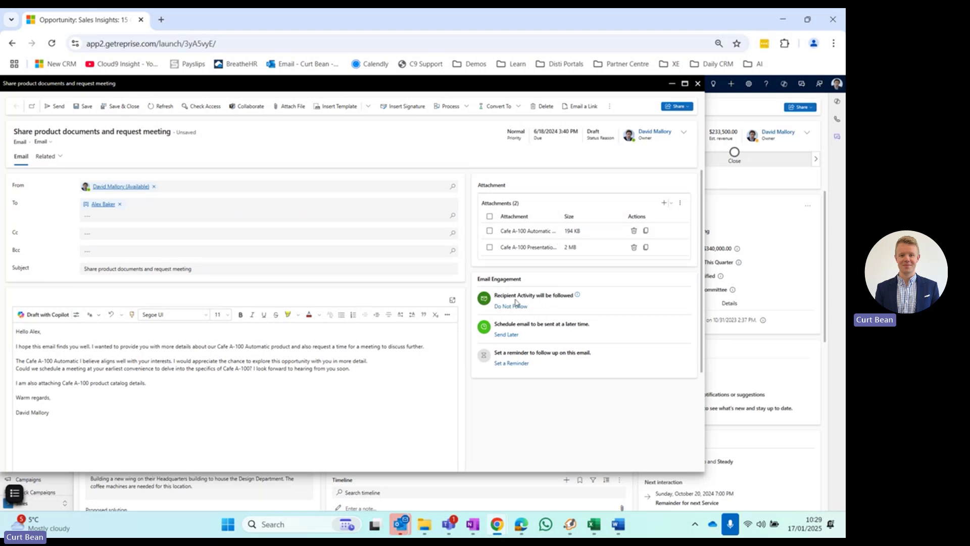
pyautogui.scroll(-2, 501, 277)
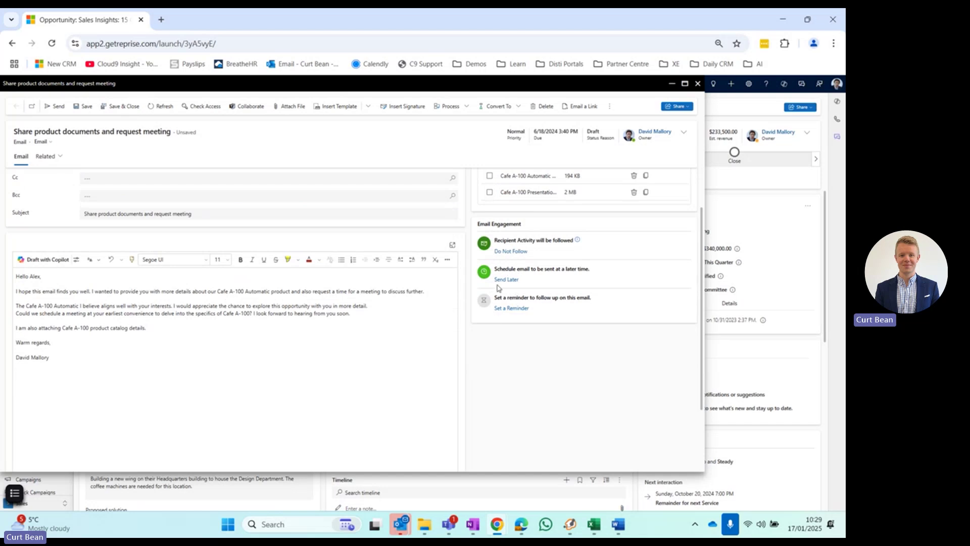
pyautogui.scroll(2, 487, 321)
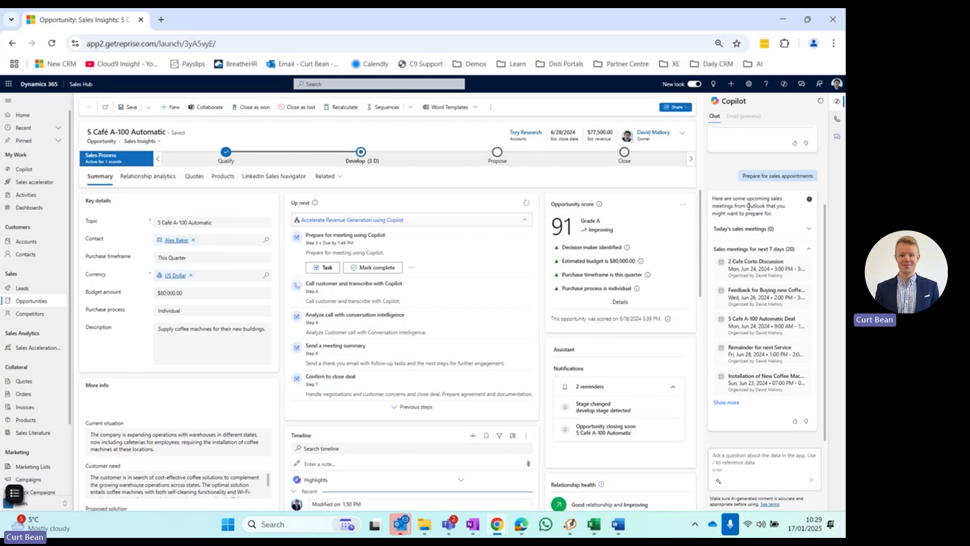
pyautogui.moveTo(743, 176); pyautogui.dragTo(813, 178)
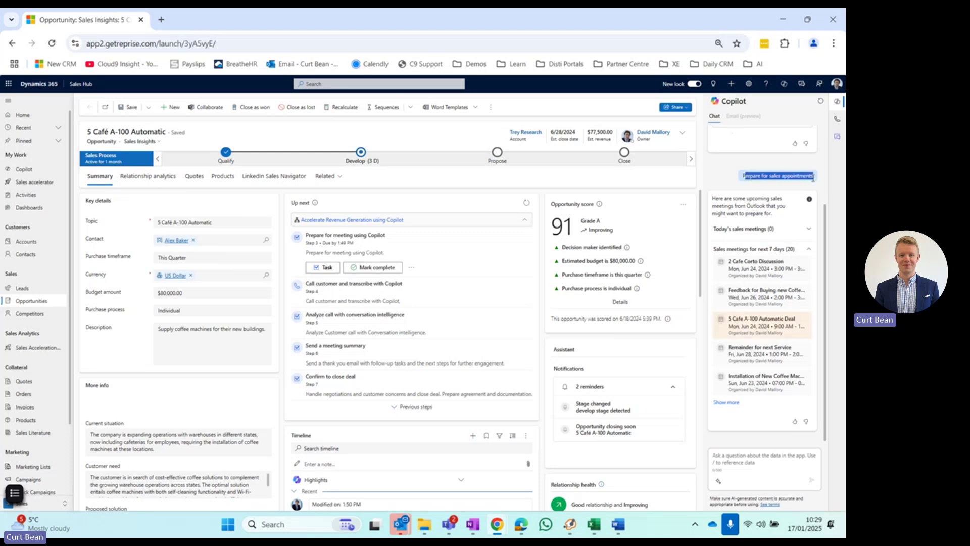
pyautogui.click(732, 193)
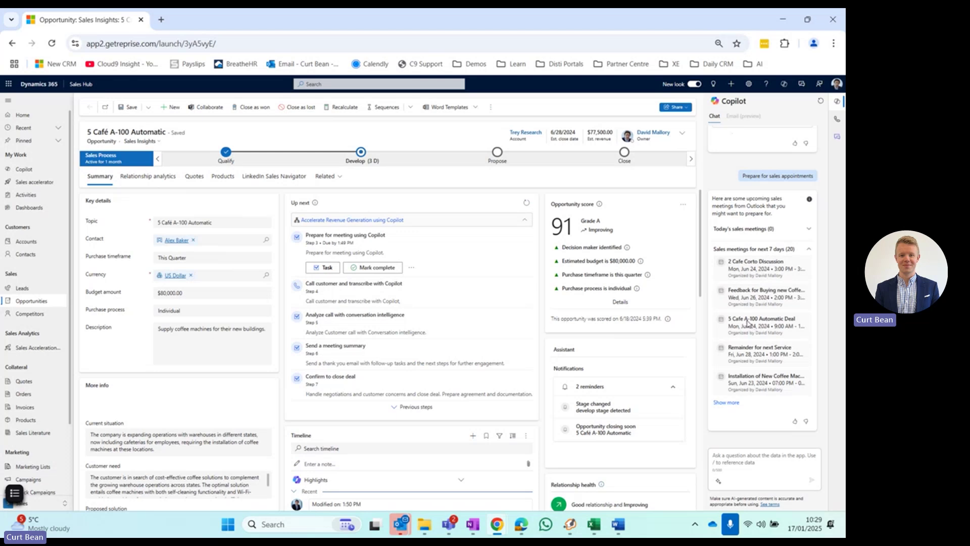
pyautogui.moveTo(761, 323)
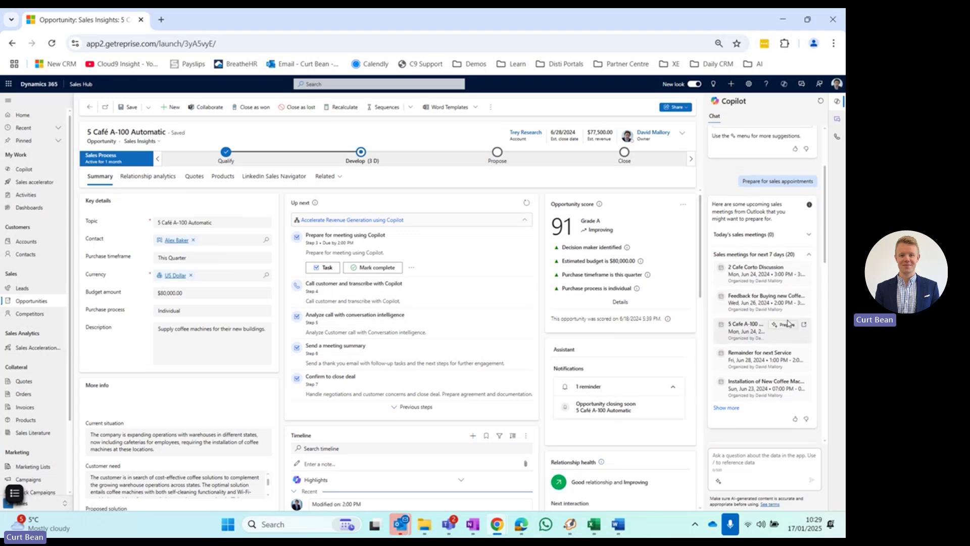
# Get Copilot's prep insights for the Mon, Jun 24 '5 Café A-100 Automatic Deal' meeting.
pyautogui.click(785, 325)
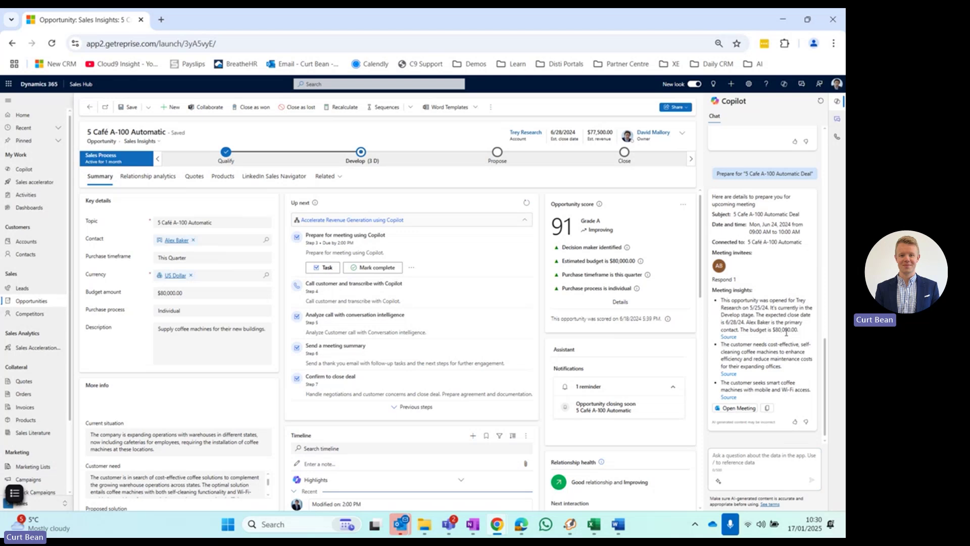